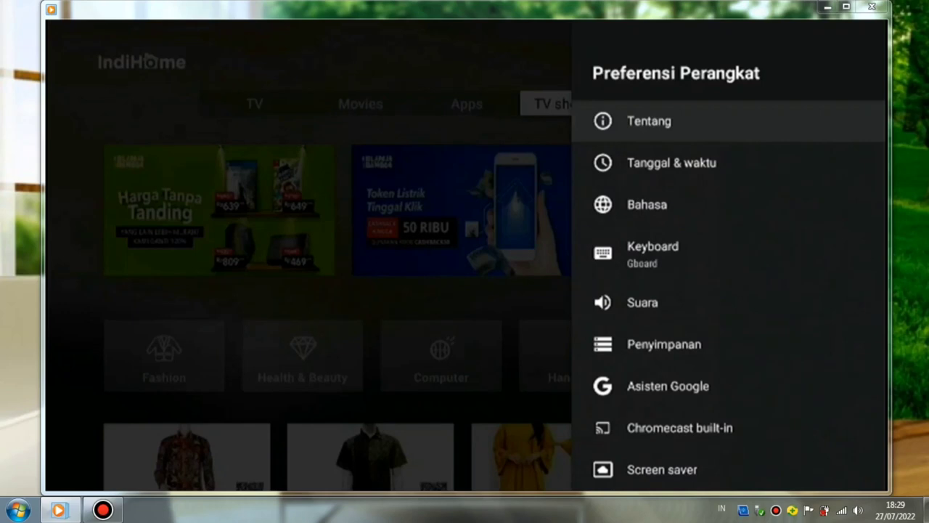
Open the developer options (Opsi developer) from the device preferences.
click(671, 162)
key(Down)
key(Down)
key(Down)
key(Down)
key(Down)
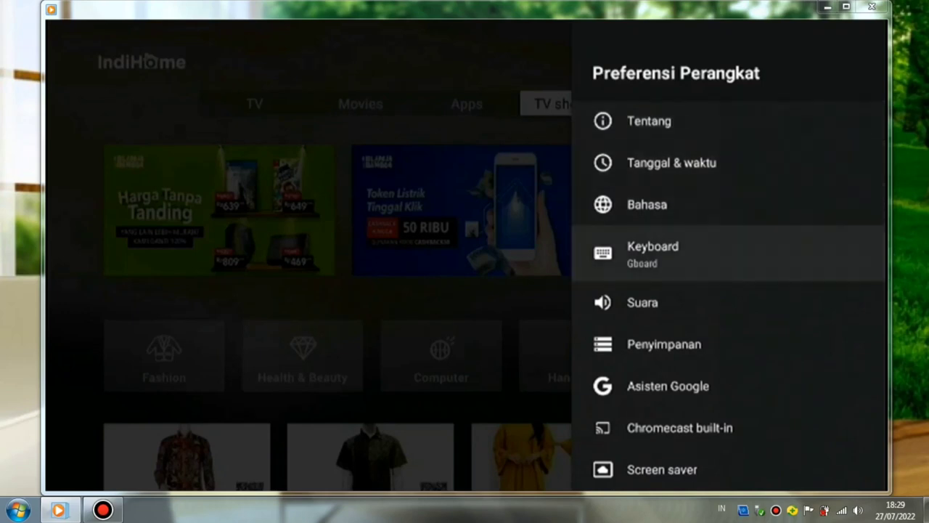
key(Down)
key(Down)
key(Down)
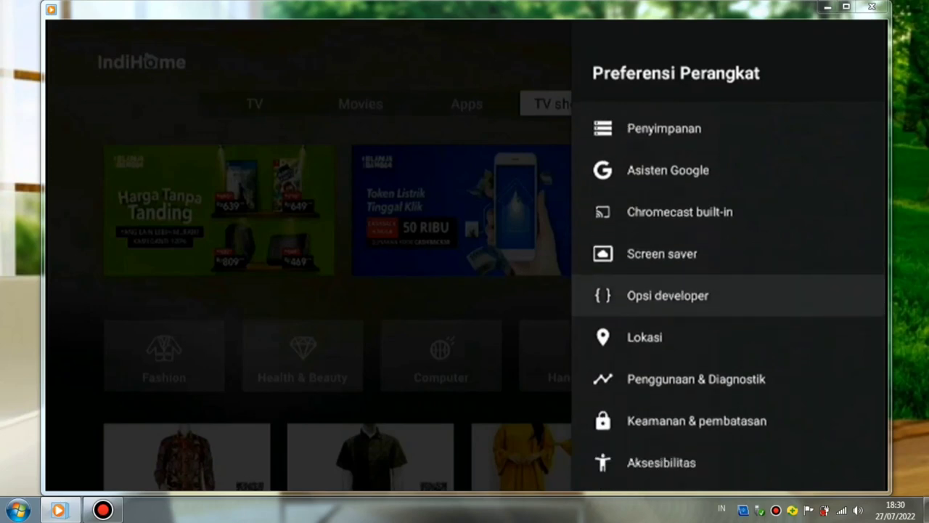
key(Return)
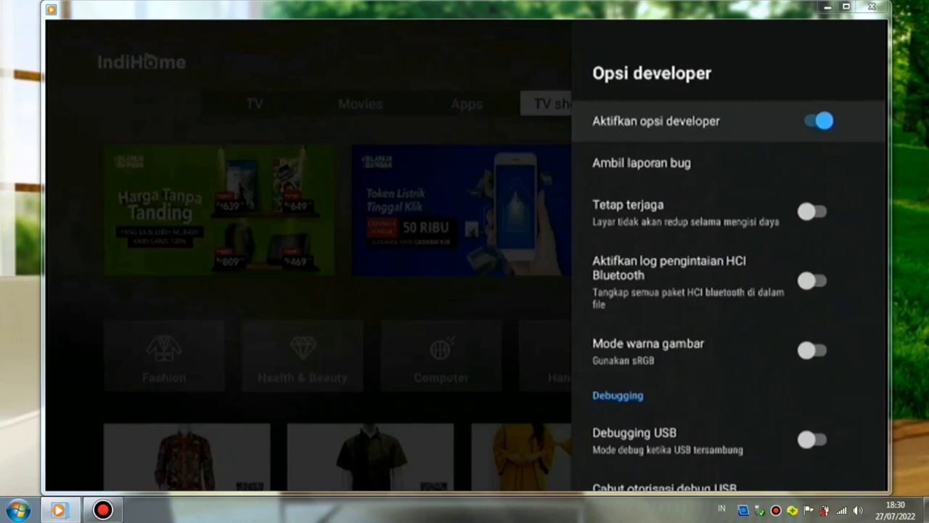
Enable USB debugging (Debugging USB) in the developer options and approve the permission request.
key(Down)
key(Down)
key(Down)
key(Down)
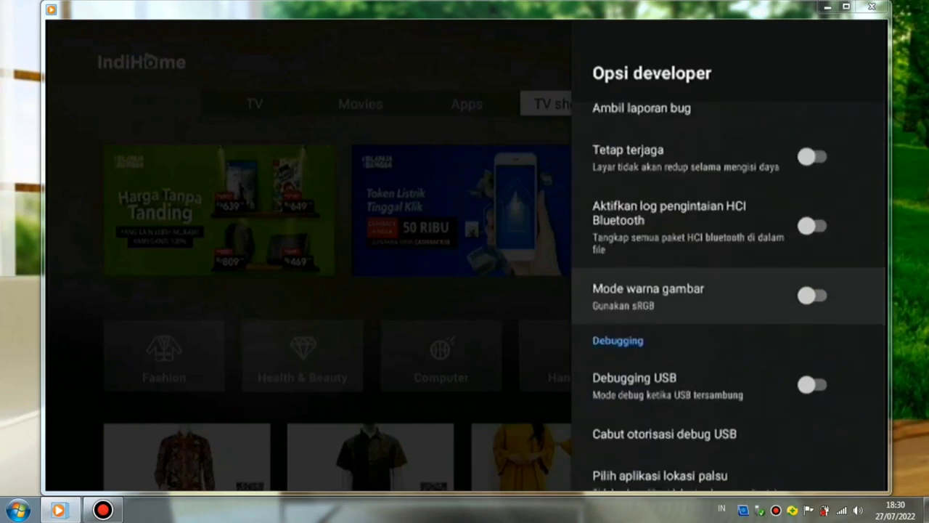
key(Down)
key(Down)
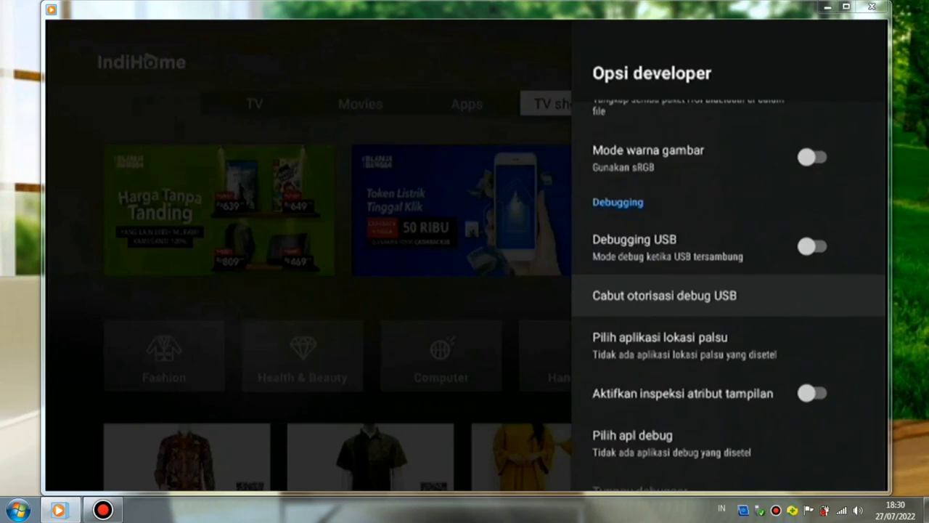
key(Up)
key(Return)
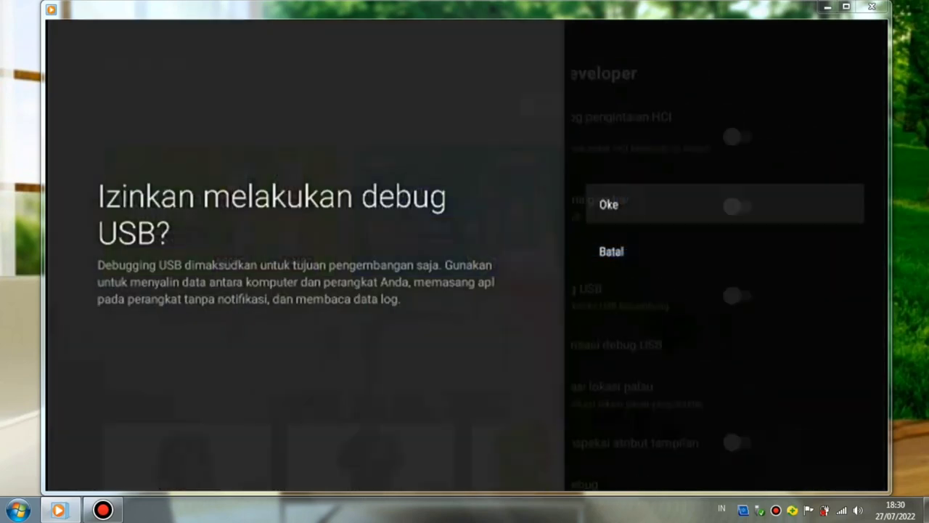
key(Return)
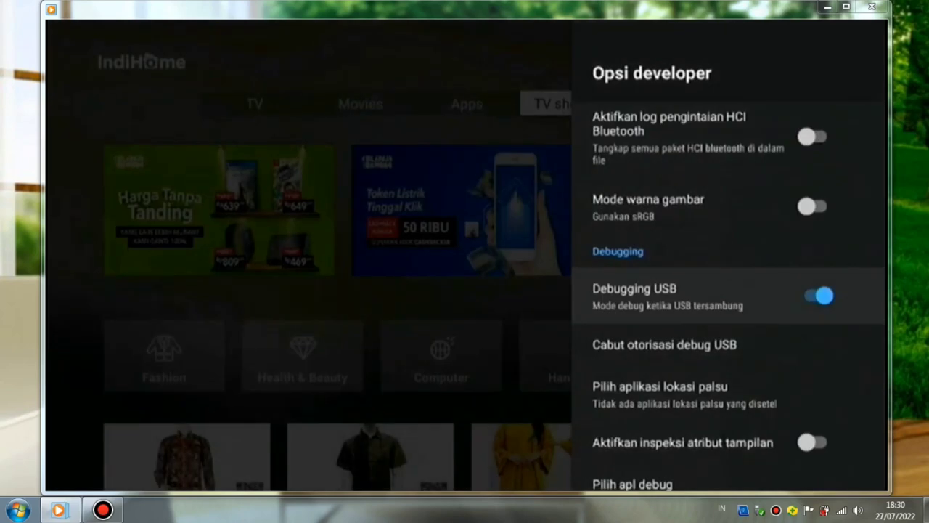
Go back to the main settings and look up the IP address of the connected Wi-Fi network.
key(Escape)
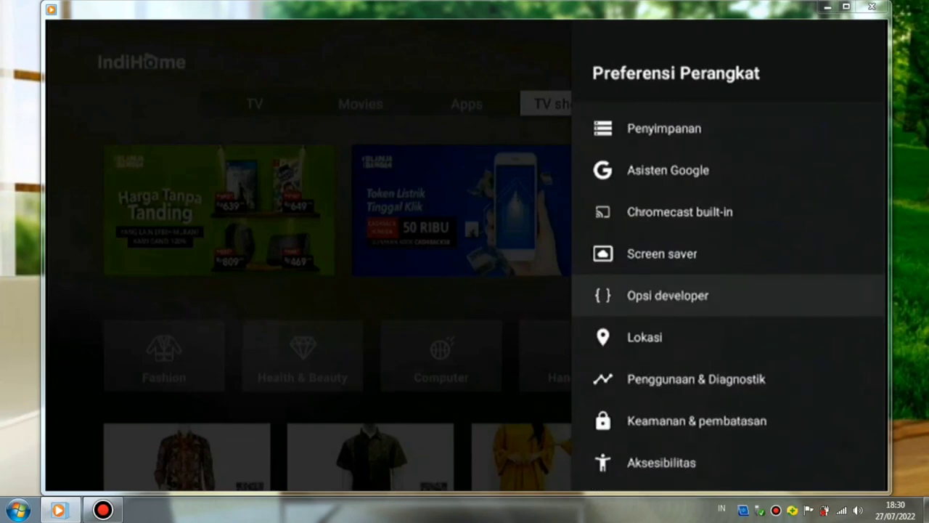
key(Escape)
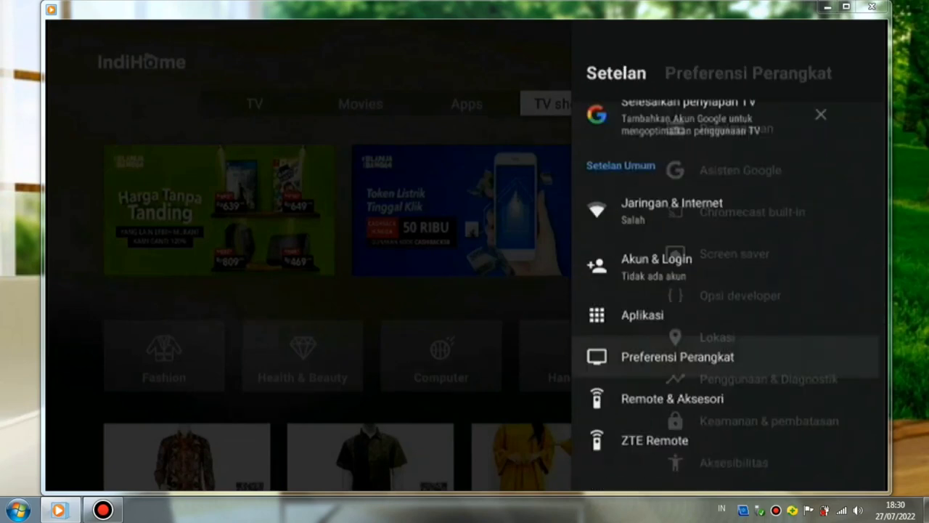
key(Up)
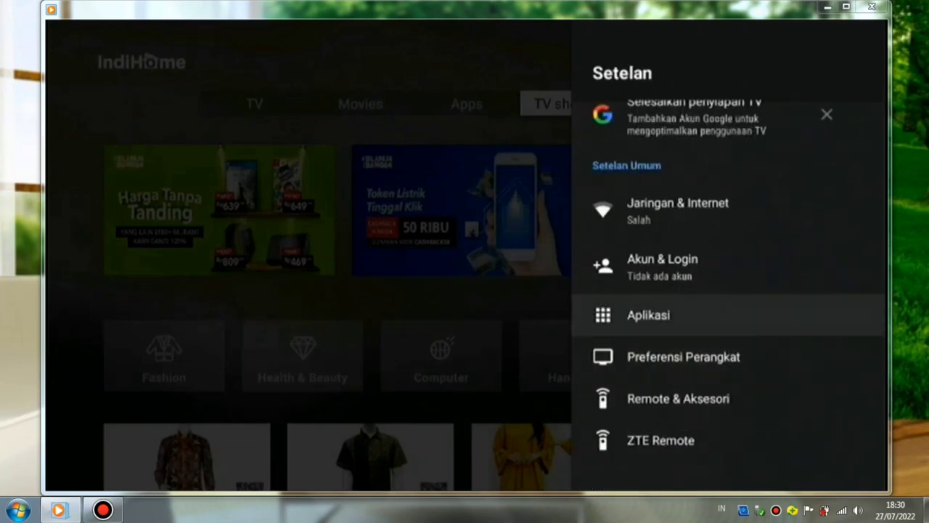
key(Up)
key(Up)
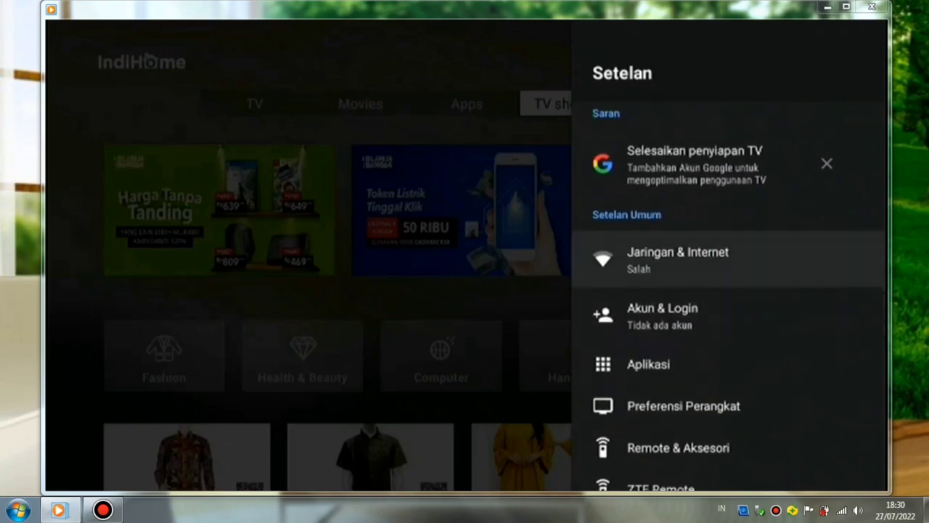
key(Return)
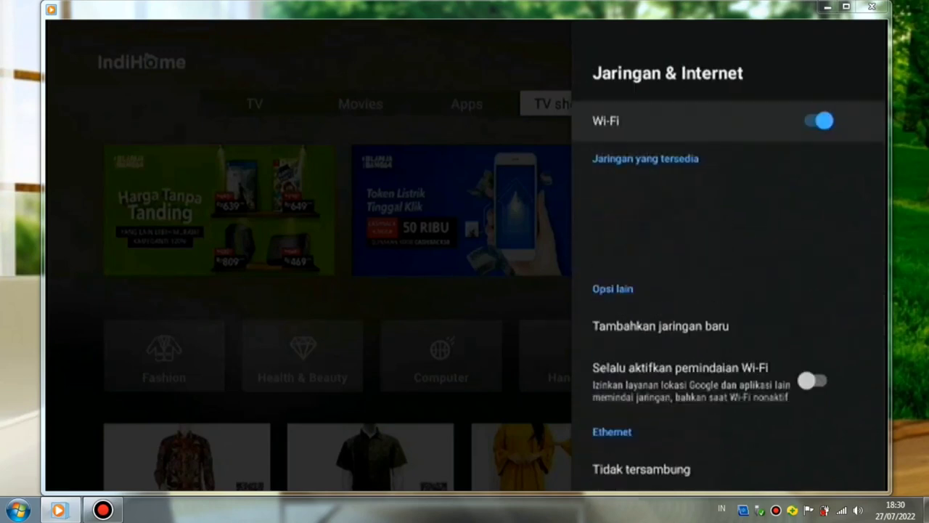
key(Down)
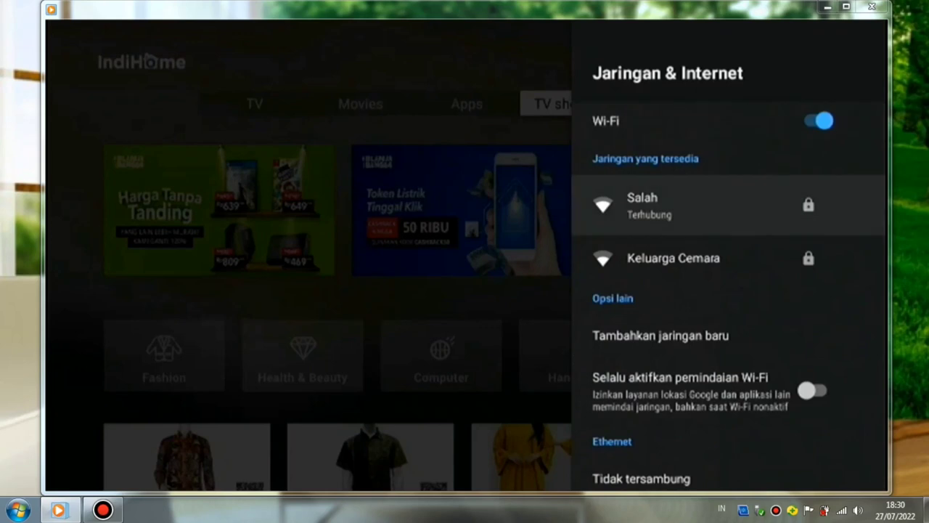
key(Return)
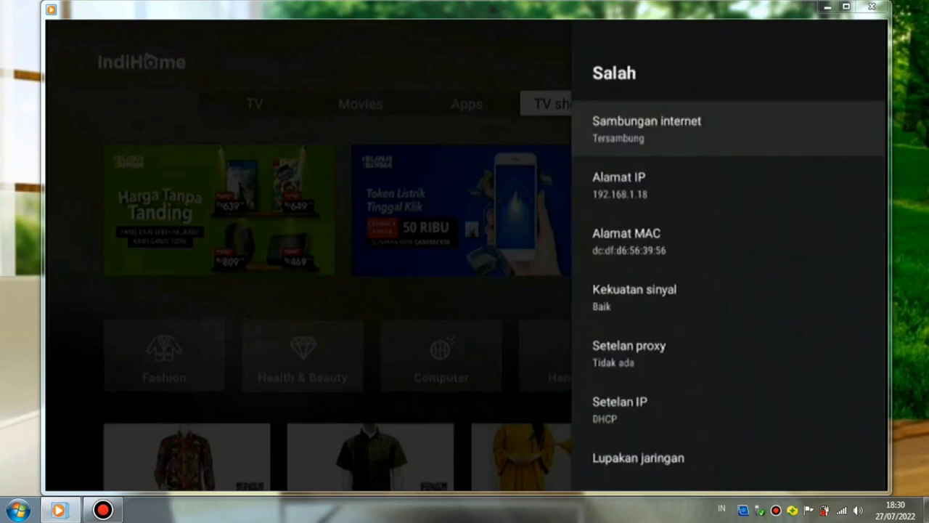
key(Down)
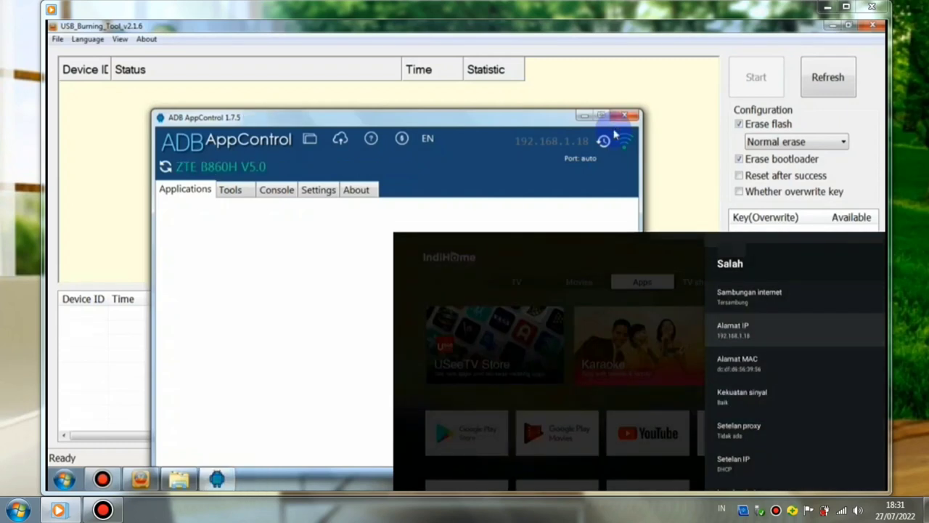
In ADB AppControl, decline the ACBridge installation, open the console and dismiss the project support offer.
drag(266, 118, 207, 108)
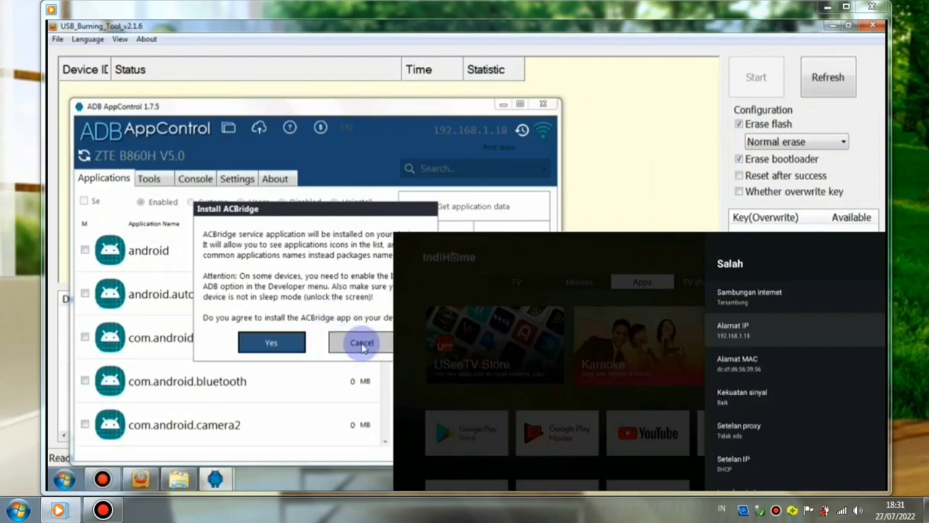
click(362, 345)
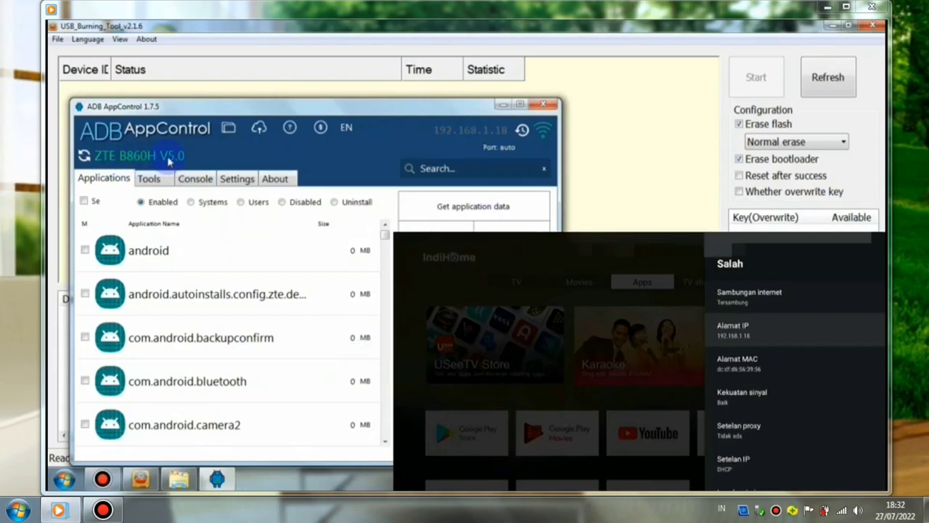
click(196, 180)
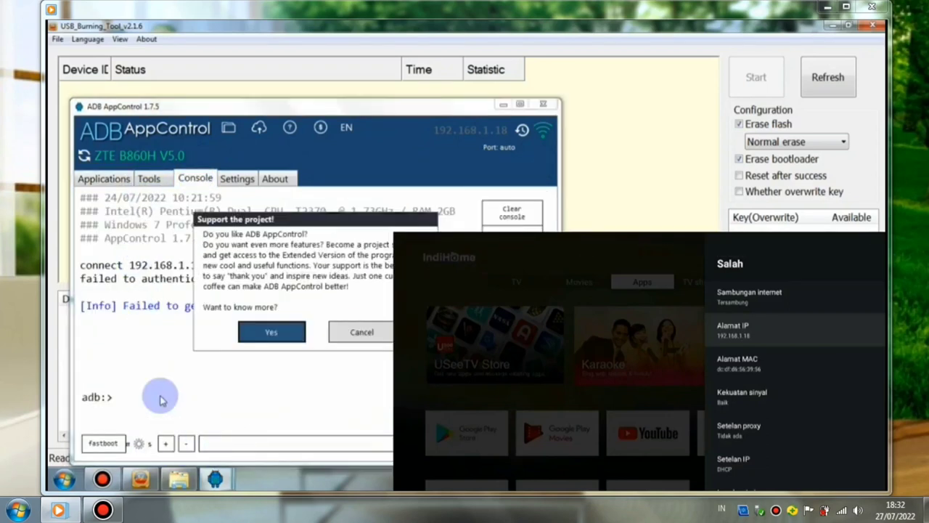
click(362, 342)
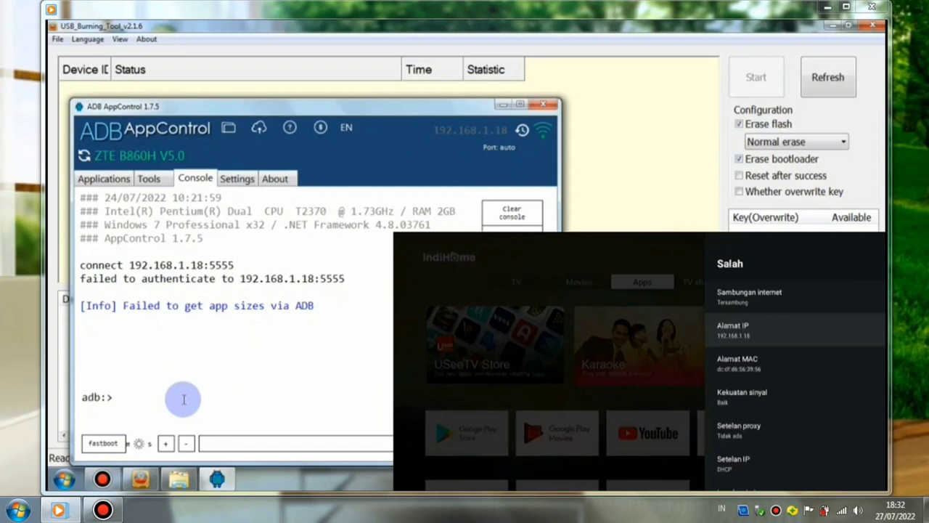
Run the command "reboot update" in the ADB console to restart the set-top box in update mode.
text(reboot upda)
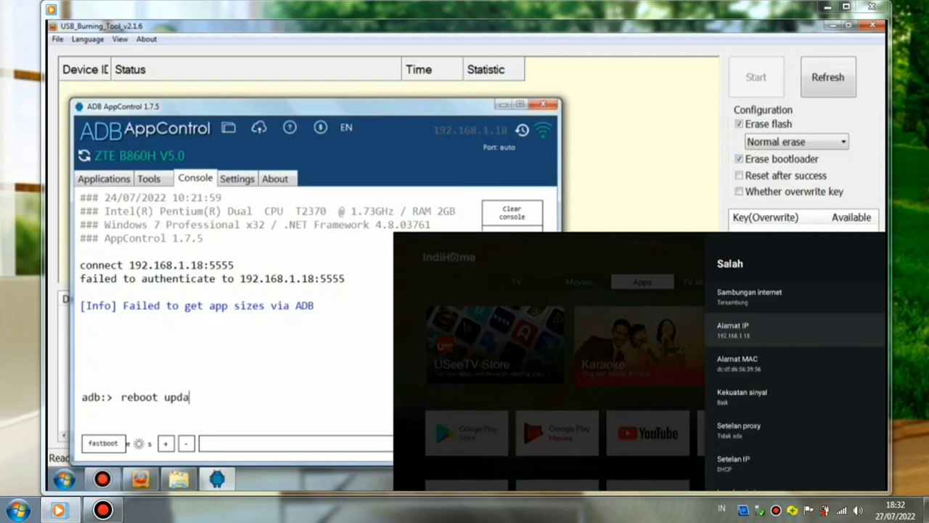
text(te)
click(184, 399)
click(328, 422)
key(Return)
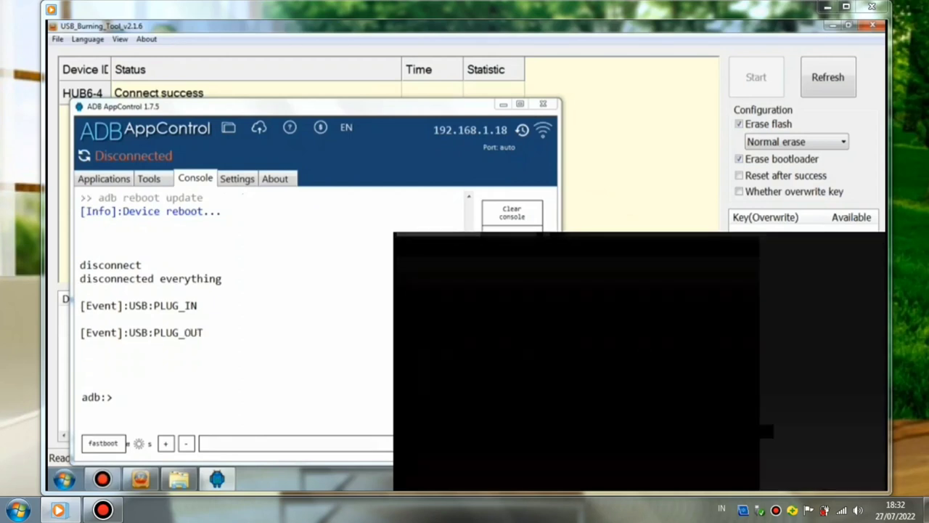
Switch to USB Burning Tool to check the device's connection status, and minimise it and ADB AppControl.
click(65, 60)
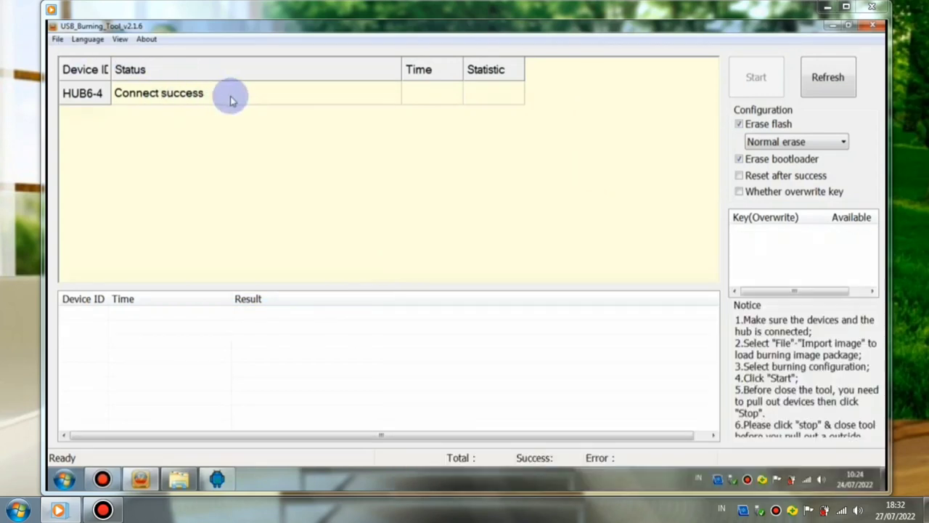
click(831, 26)
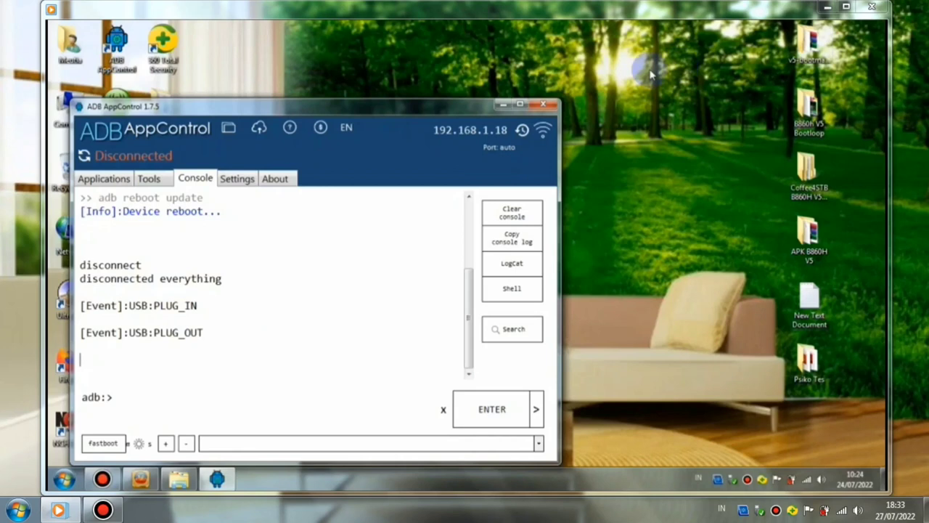
click(506, 106)
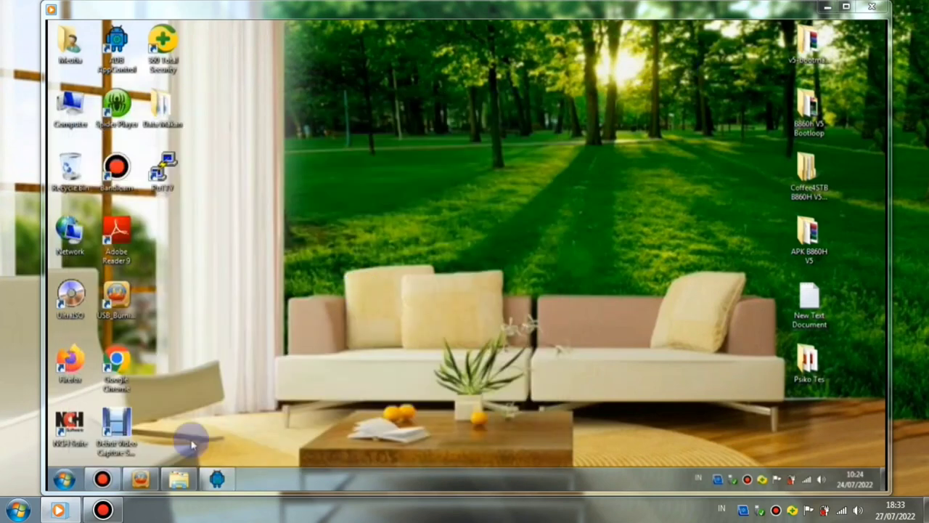
Run the Coffe5STB Flasher batch file from the Coffee4STB B860H V5.0 RC folder and place its window over USB Burning Tool.
click(178, 478)
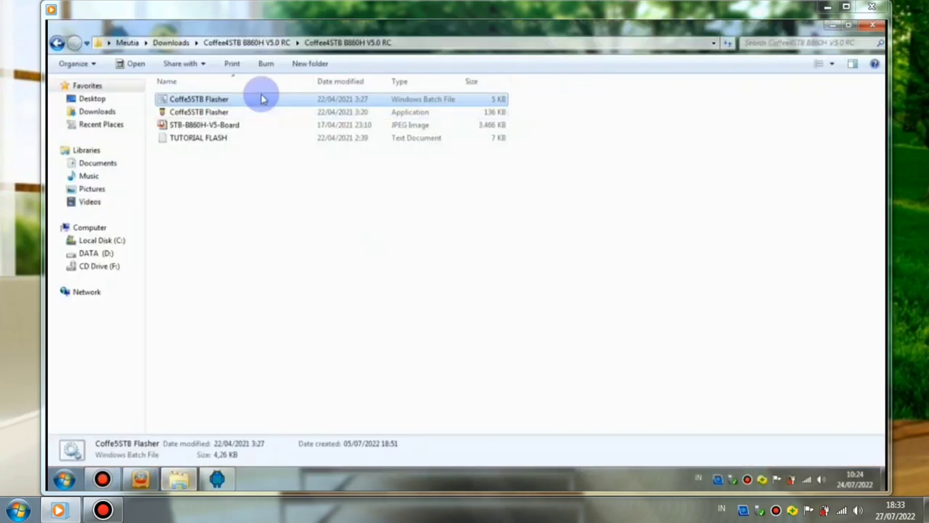
double_click(219, 101)
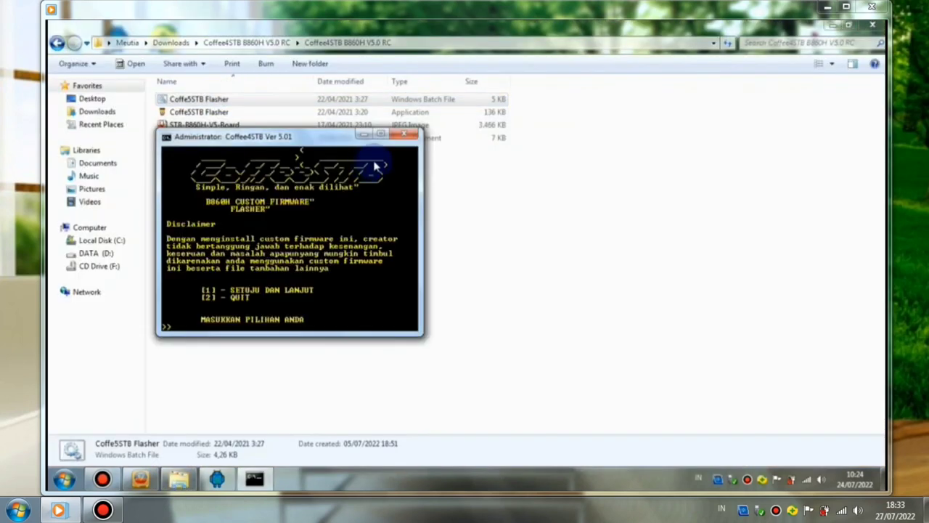
click(832, 27)
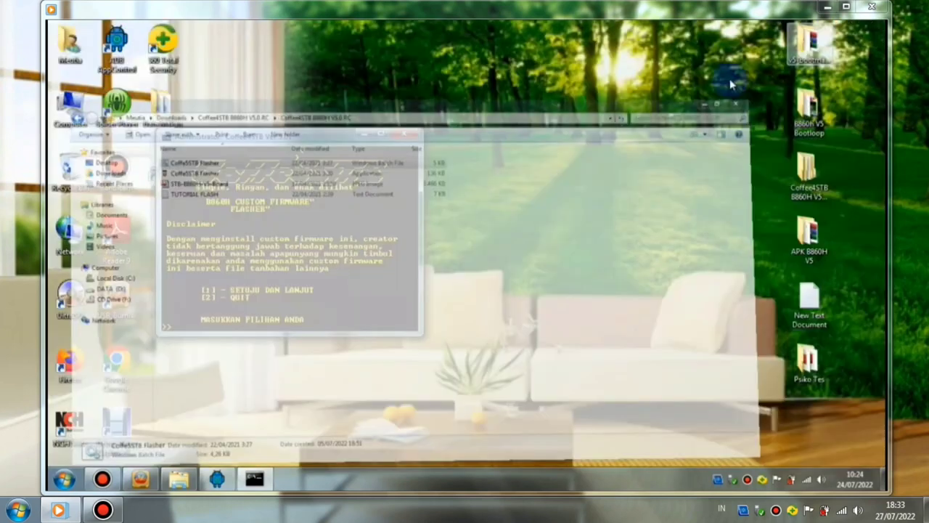
click(150, 480)
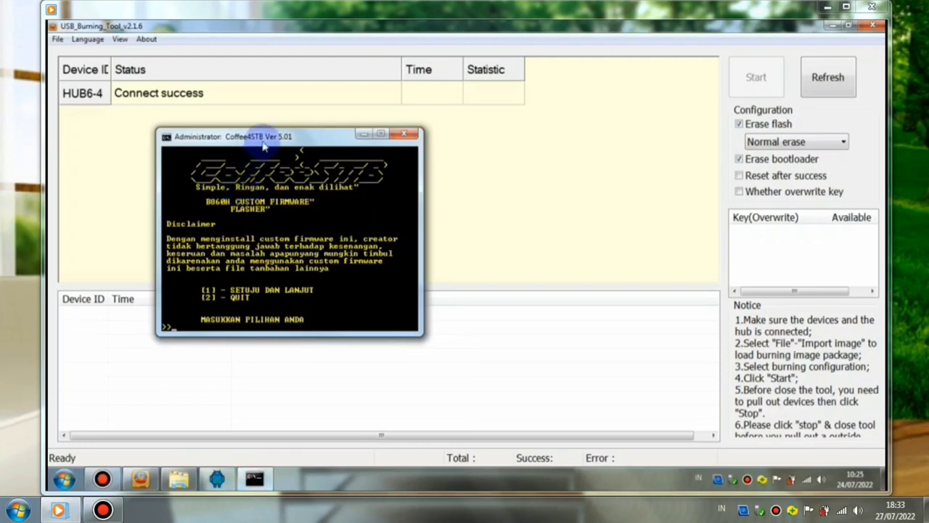
drag(276, 136, 396, 131)
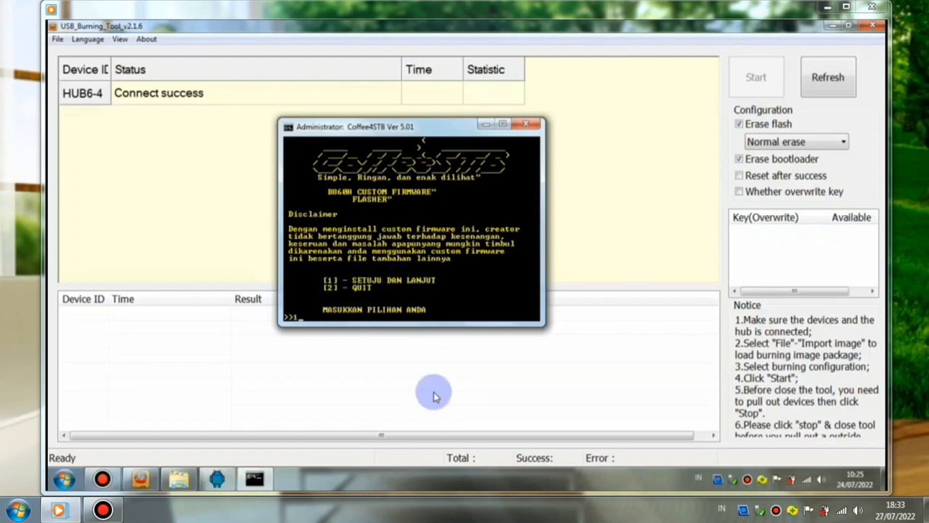
Accept the flasher's disclaimer with option 1, flash the detected device with option 3, and exit the flasher.
text(1)
key(Return)
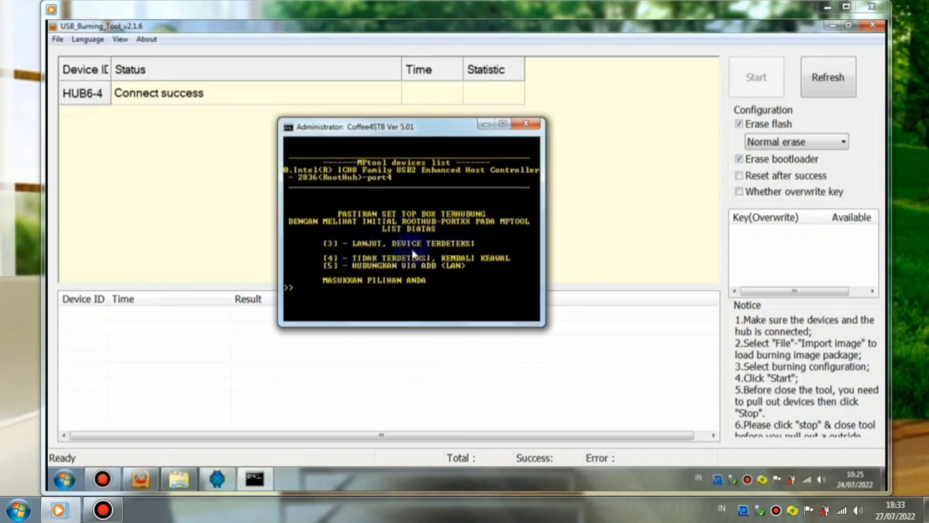
text(3)
key(Return)
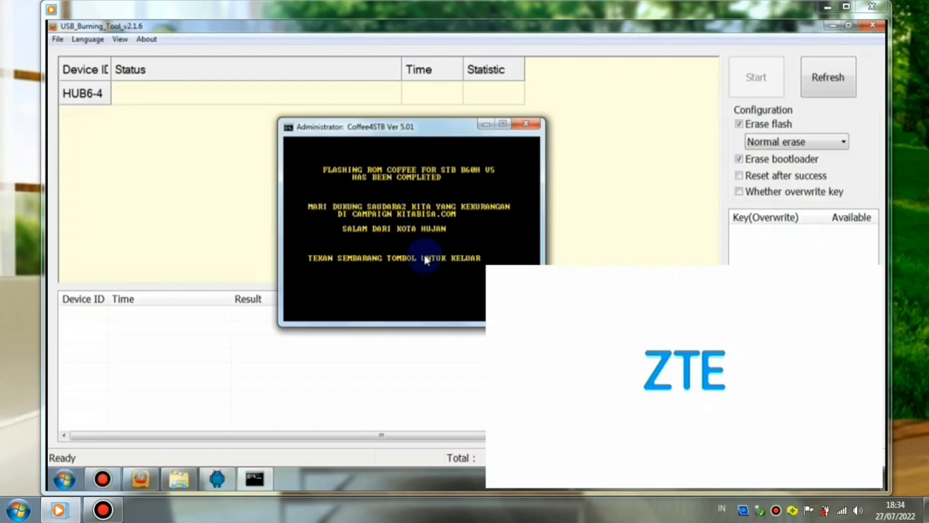
key(Return)
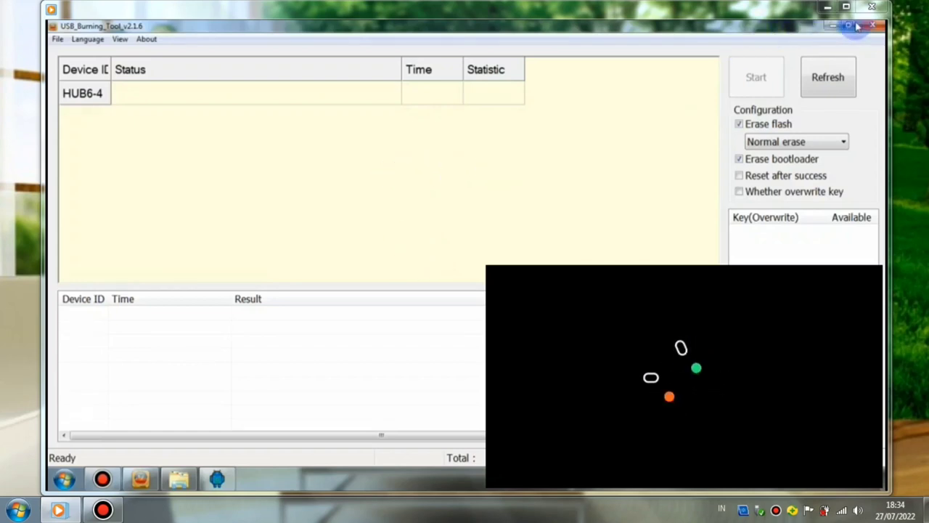
Close USB Burning Tool and ADB AppControl.
click(880, 27)
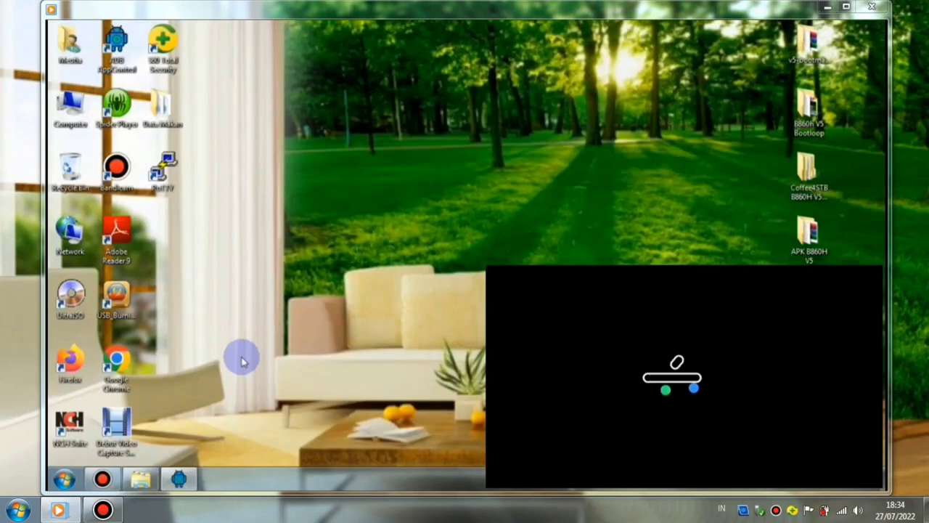
click(178, 476)
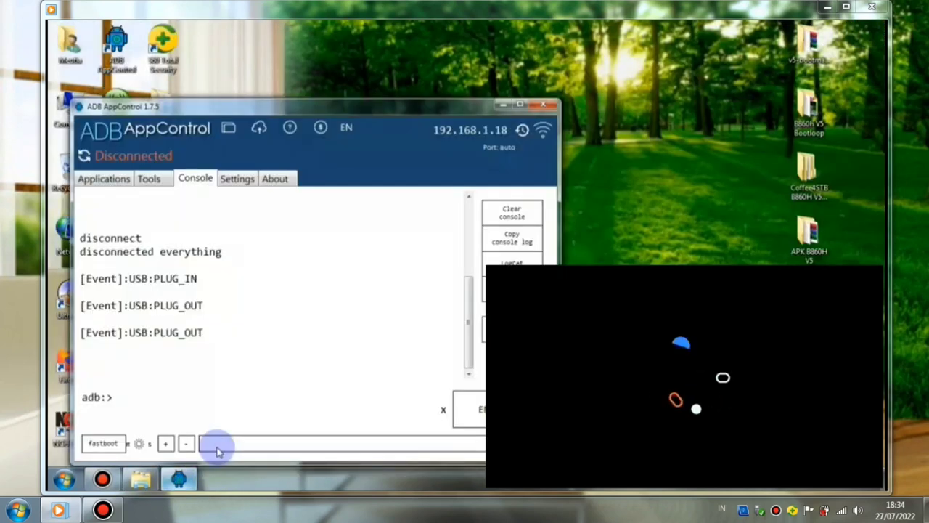
click(549, 105)
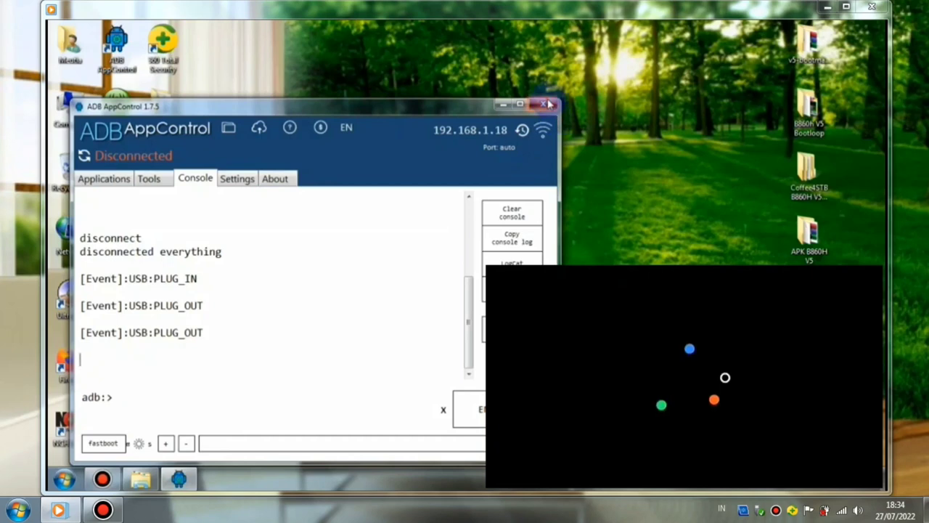
click(148, 476)
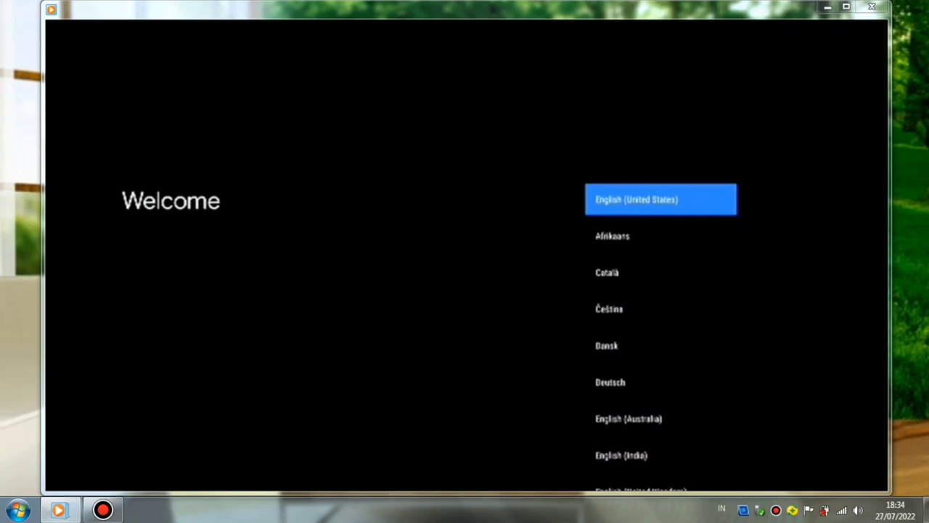
Move down the language list on the set-top box's welcome screen as far as Hrvatski.
key(Down)
key(Down)
key(Down)
key(Down)
key(Down)
key(Down)
key(Down)
key(Down)
key(Down)
key(Down)
key(Down)
key(Down)
key(Down)
key(Down)
key(Down)
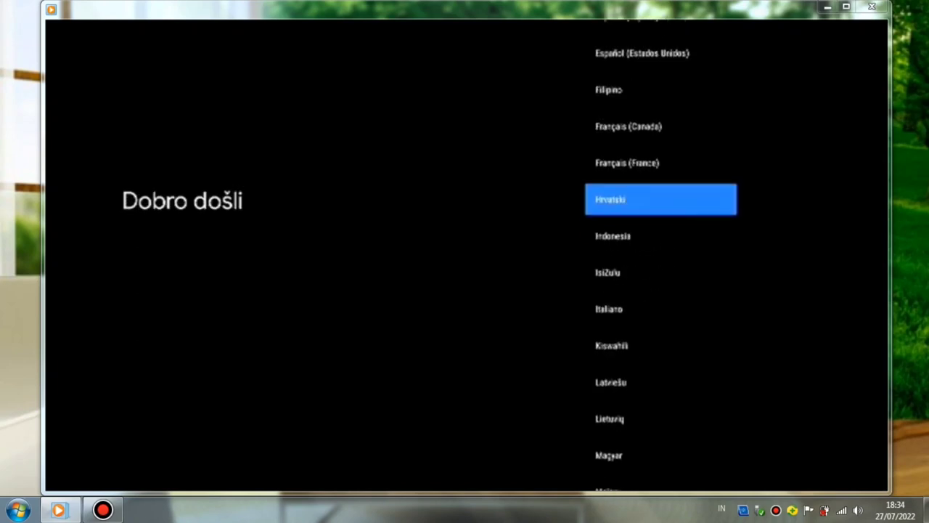